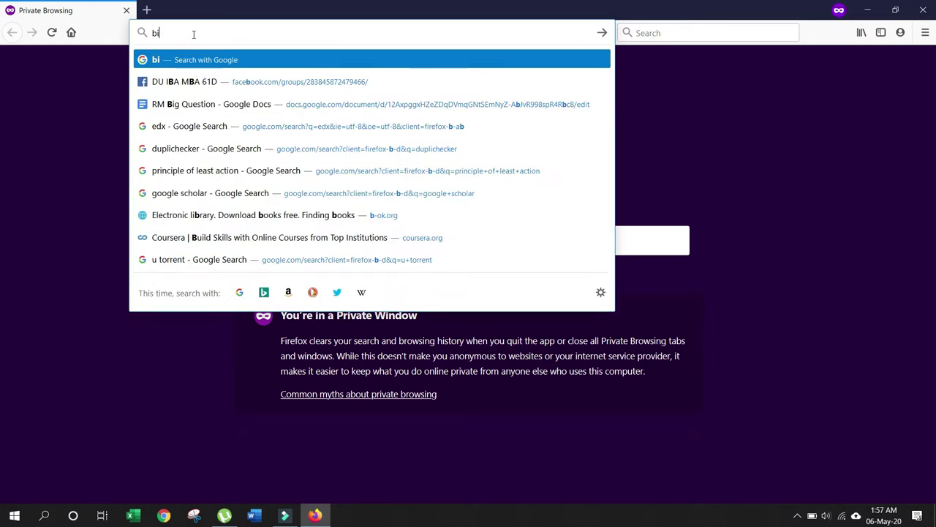
Step: Search the web for "bit torrent" and open the official bittorrent.com site from the results
text(rrent)
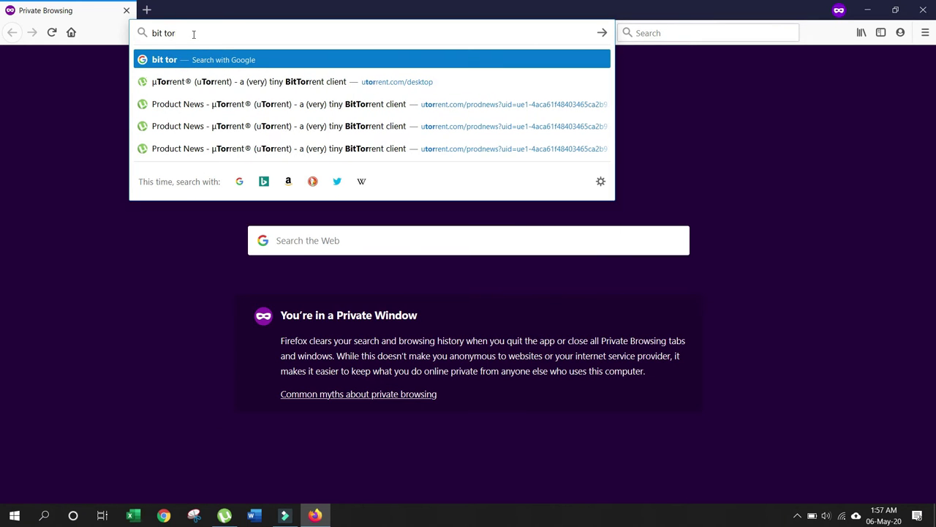
key(Return)
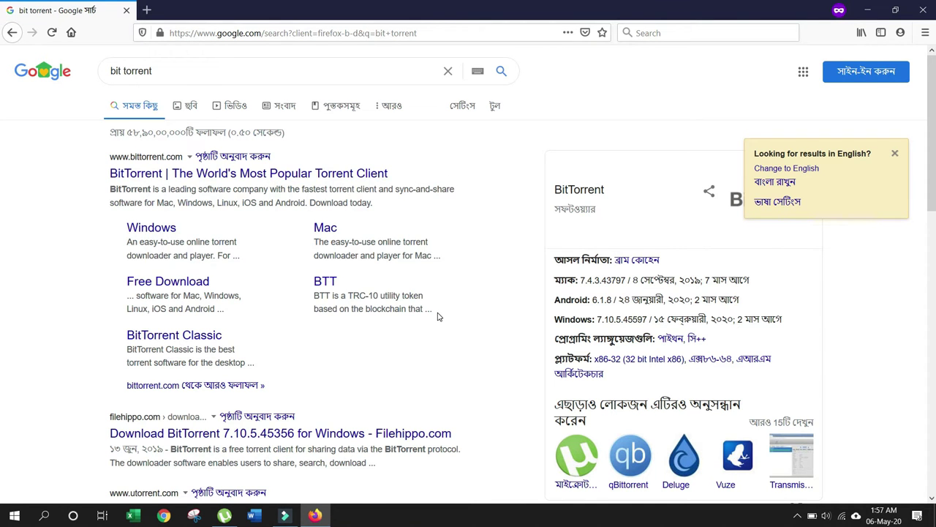
scroll(439, 317, down, 3)
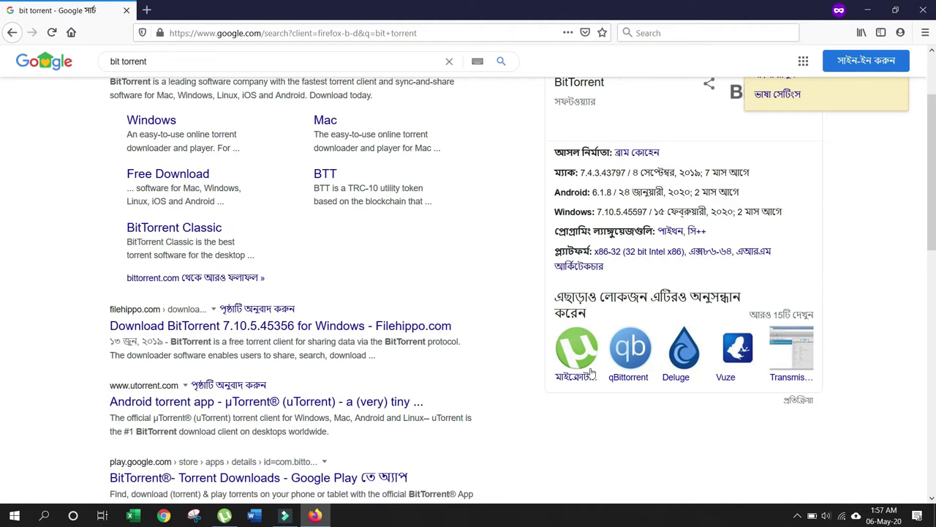
scroll(32, 294, up, 3)
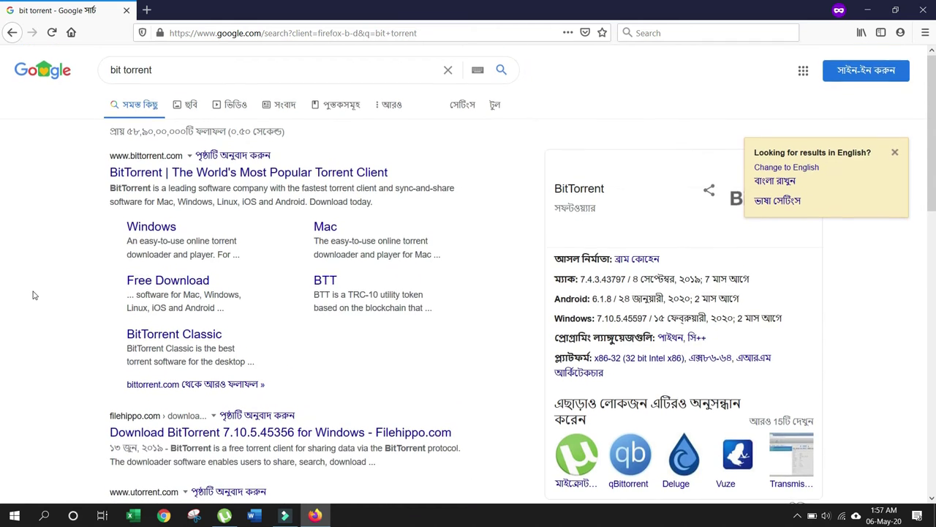
click(174, 168)
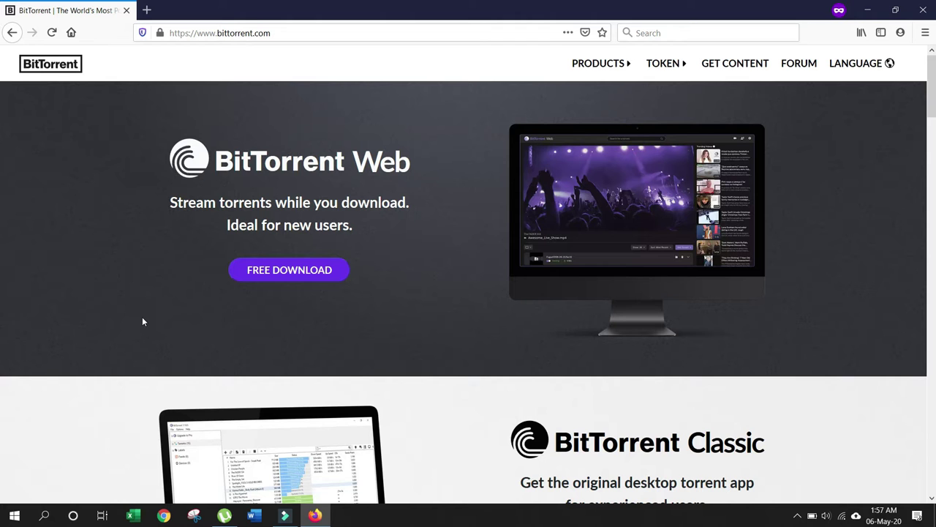
Step: Examine the BitTorrent Web and BitTorrent Classic offers and the Classic feature list on the home page
scroll(143, 322, down, 4)
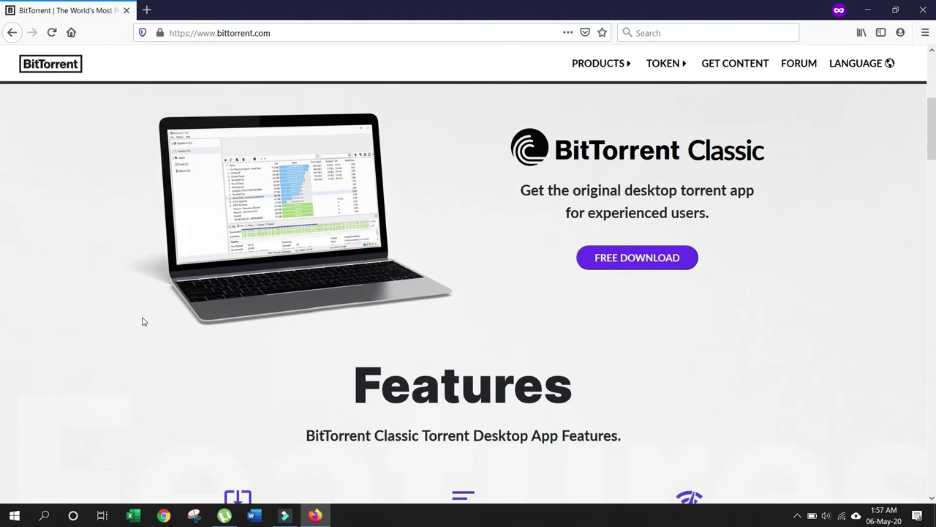
scroll(144, 322, down, 3)
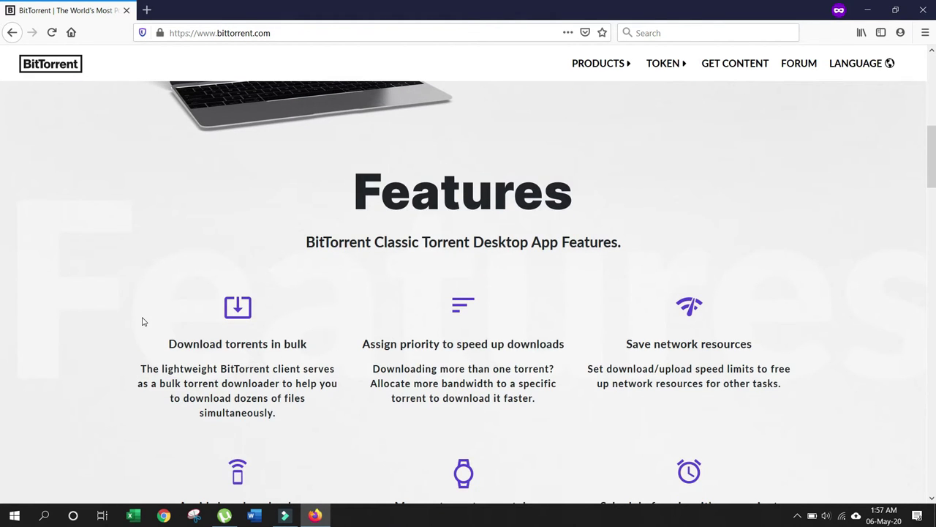
scroll(143, 322, down, 3)
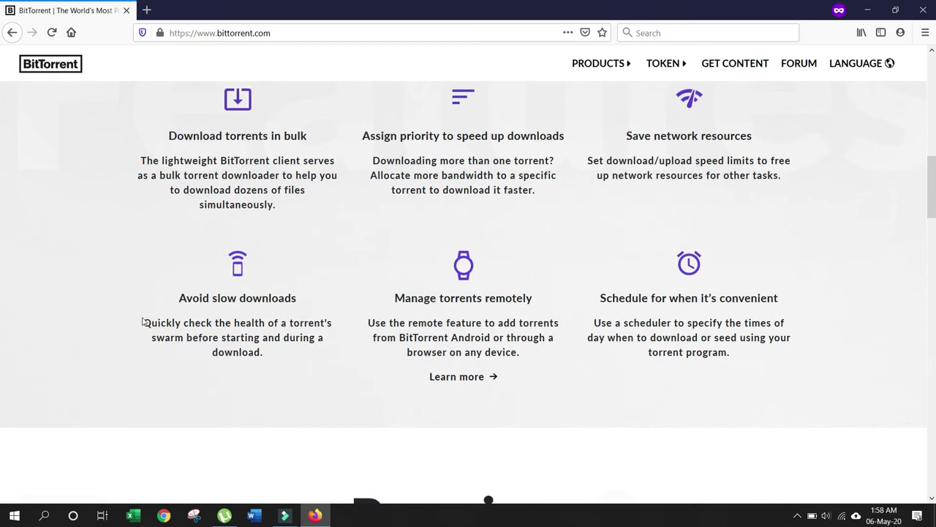
scroll(143, 322, up, 2)
scroll(143, 322, up, 6)
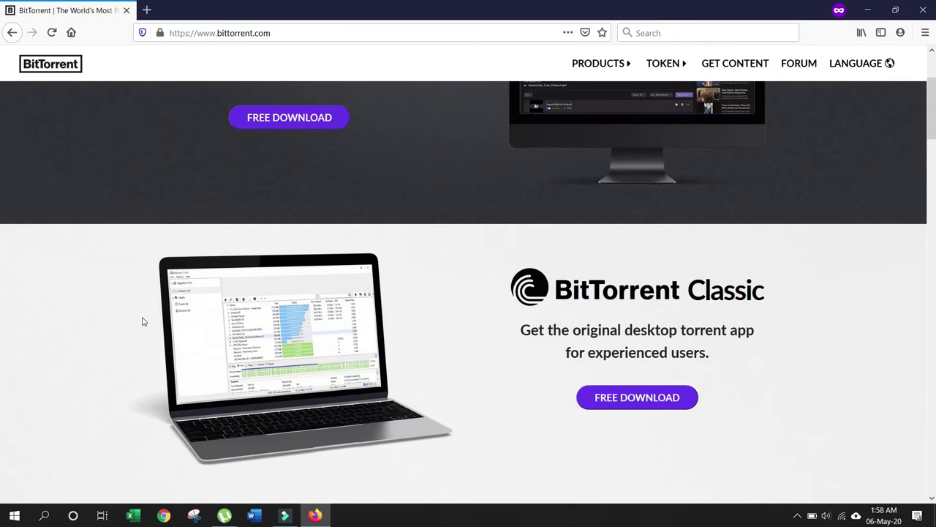
scroll(143, 321, up, 1)
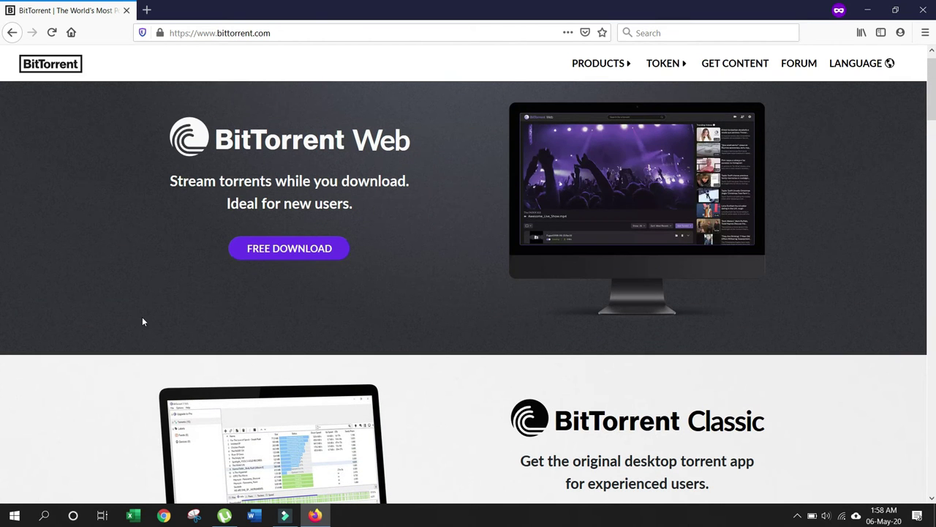
scroll(143, 322, down, 2)
scroll(144, 322, up, 2)
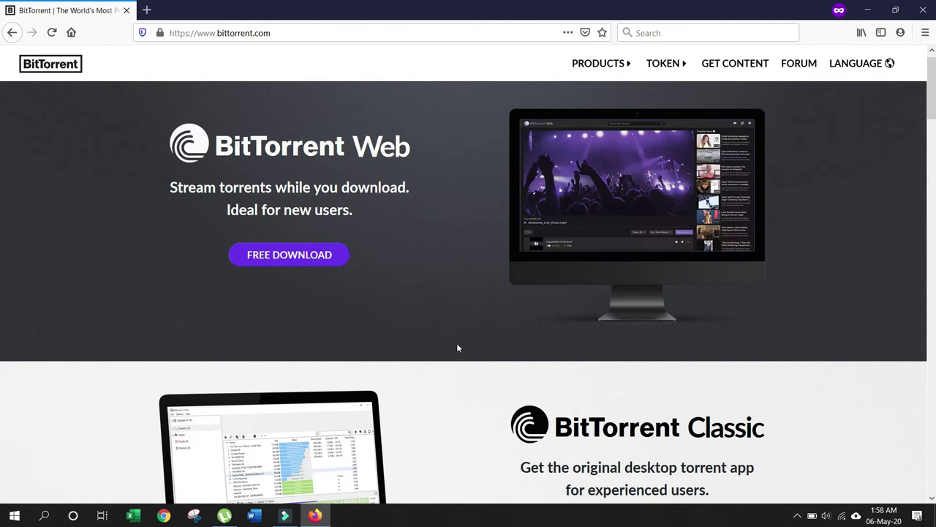
Step: Open the free download page for BitTorrent Classic
scroll(457, 348, down, 2)
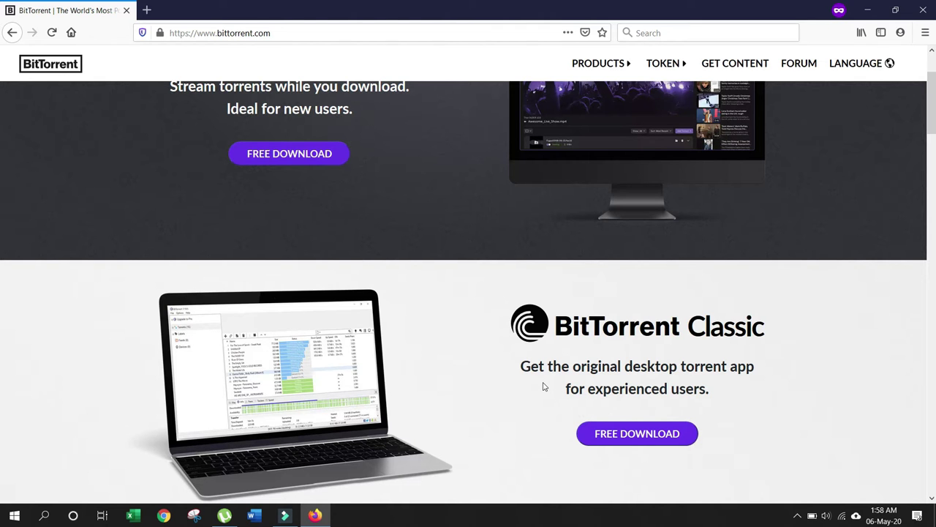
scroll(544, 387, down, 1)
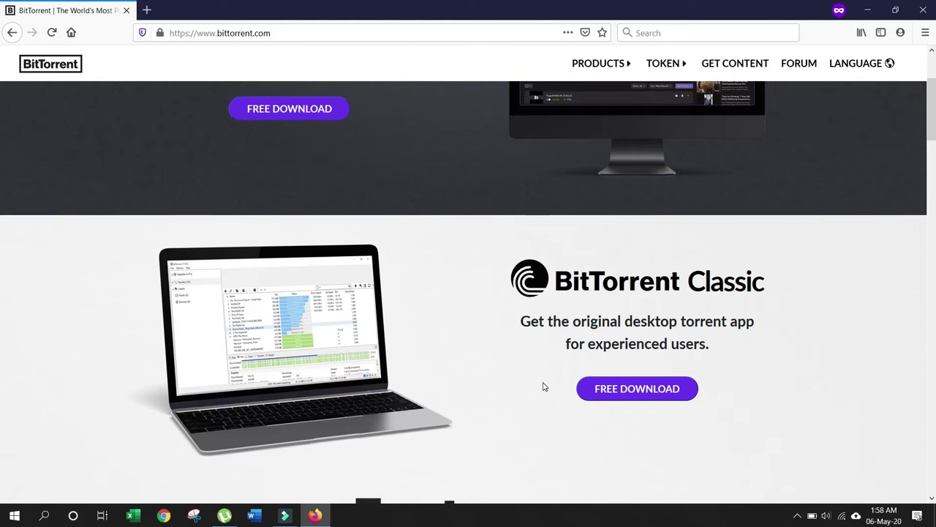
click(609, 391)
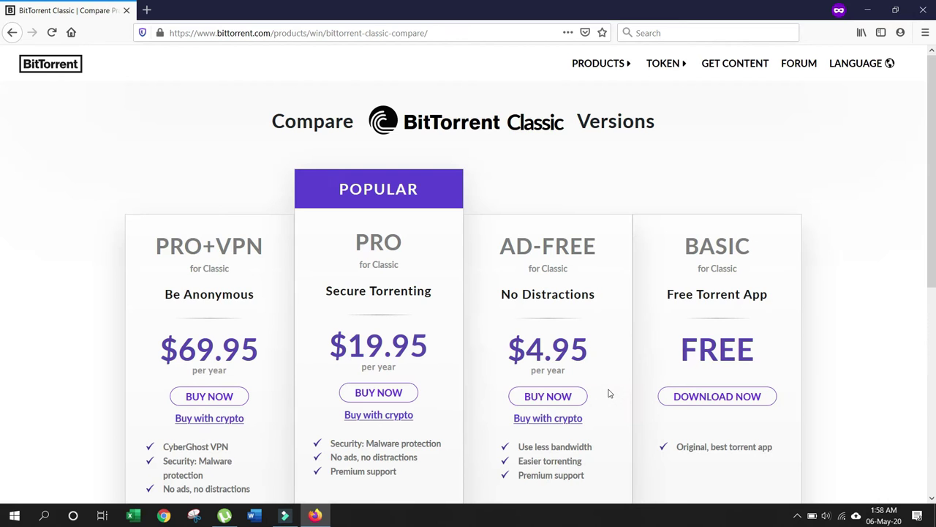
Step: Download the free Basic version of BitTorrent Classic and save BitTorrent.exe
scroll(53, 234, down, 1)
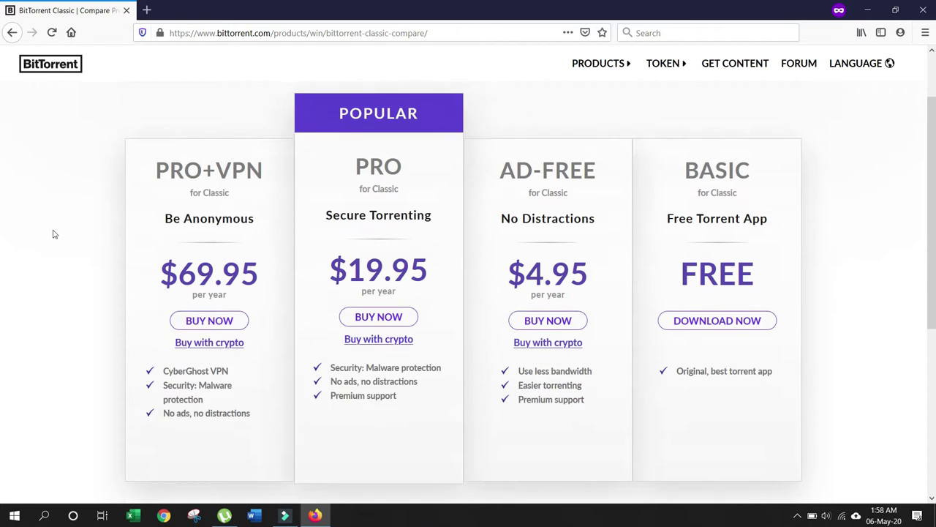
scroll(53, 234, down, 1)
scroll(53, 234, up, 1)
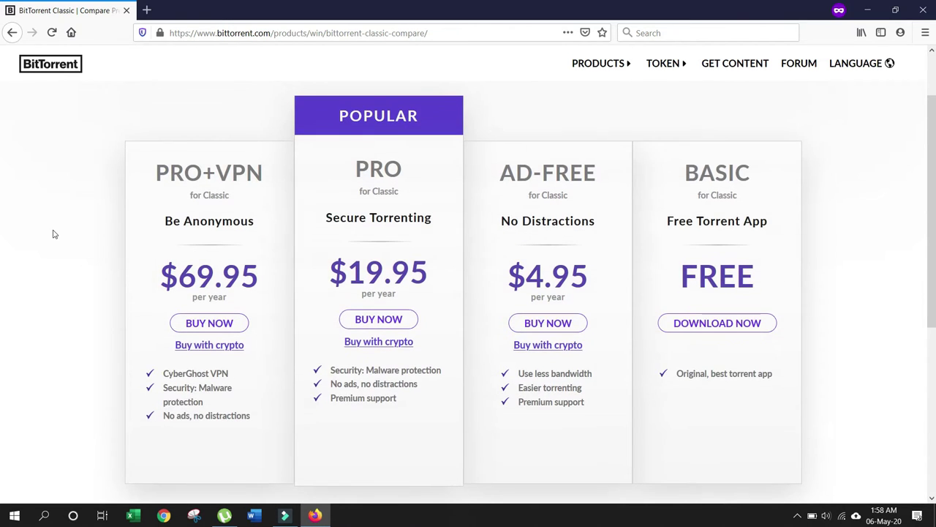
scroll(224, 230, up, 1)
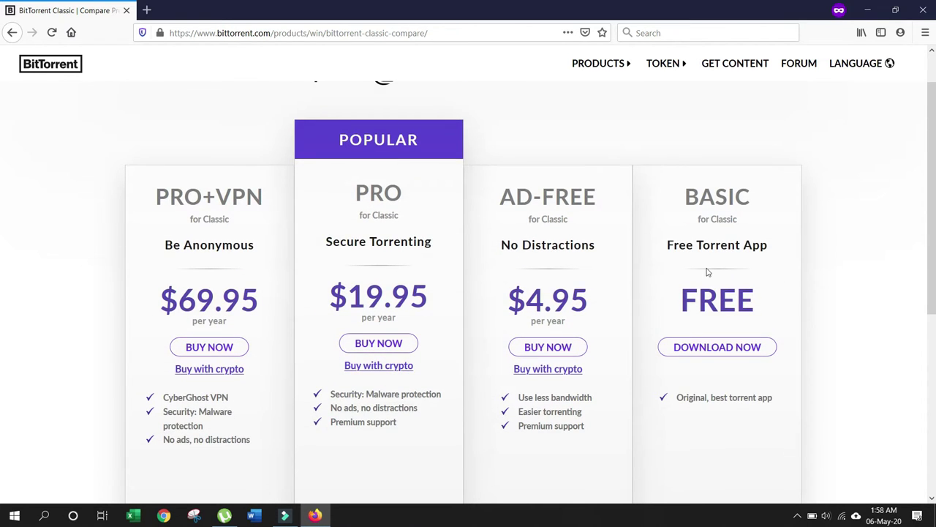
click(693, 351)
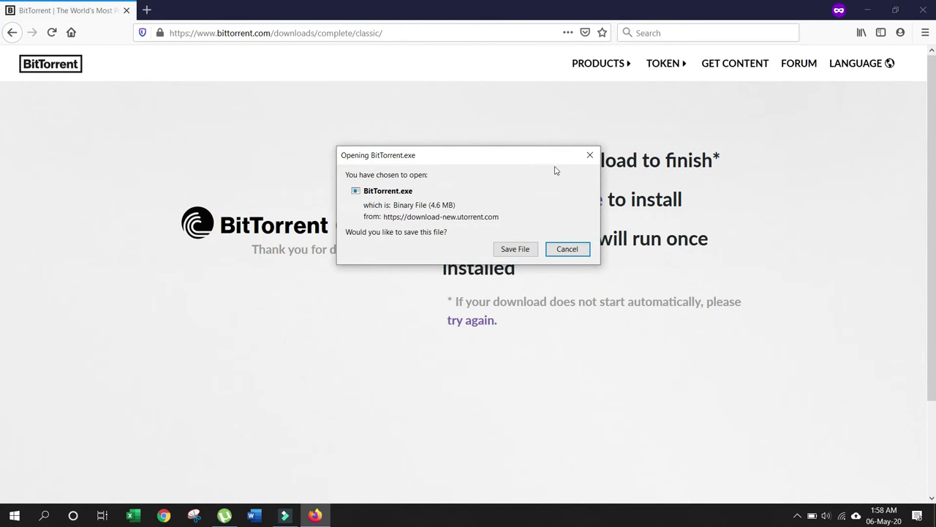
drag(510, 159, 259, 254)
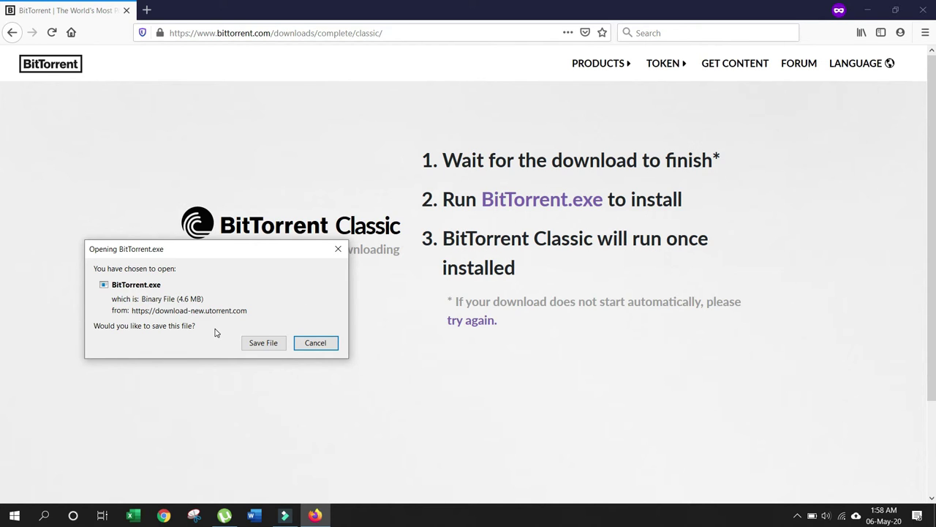
click(263, 343)
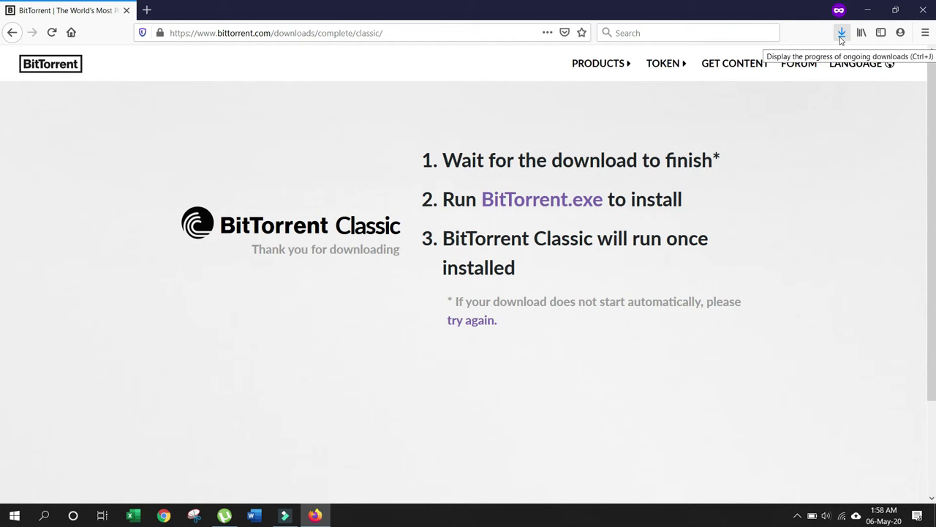
Step: Run the downloaded BitTorrent.exe and proceed past the installer's welcome and scam warning pages
click(841, 38)
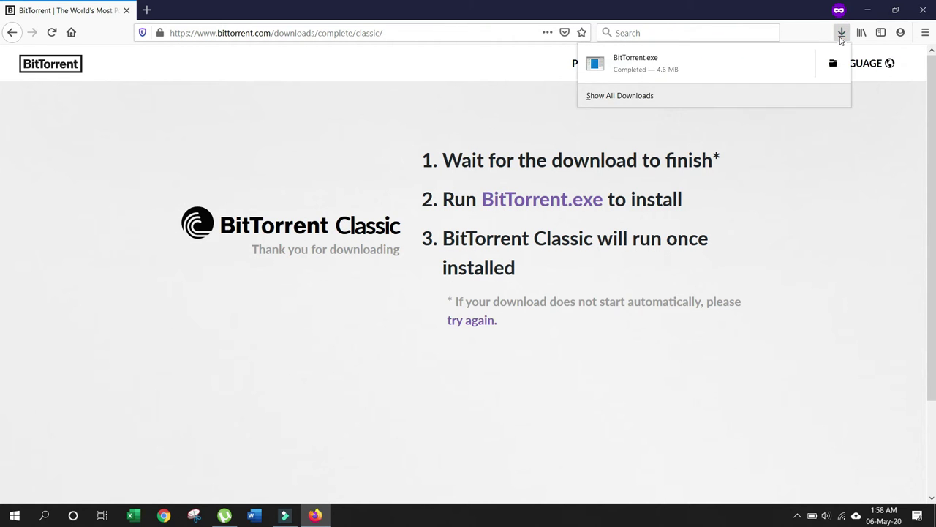
click(669, 66)
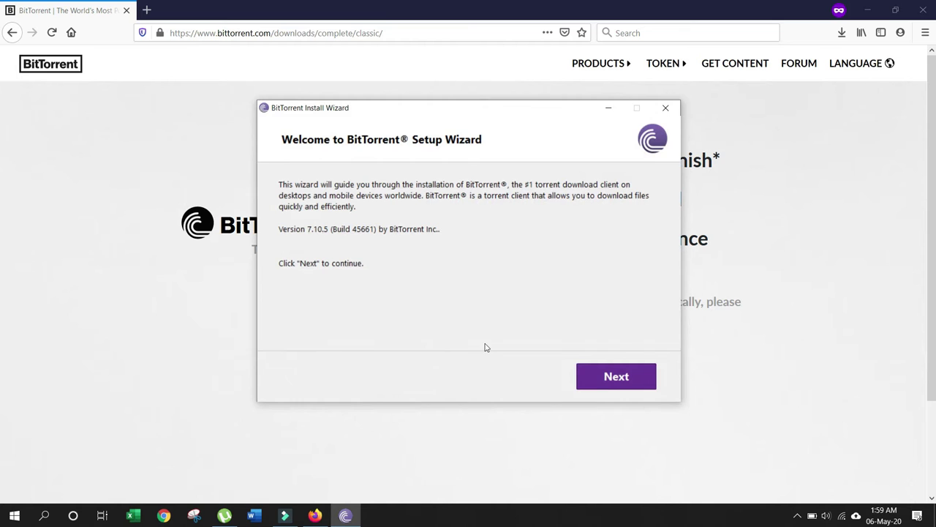
click(606, 386)
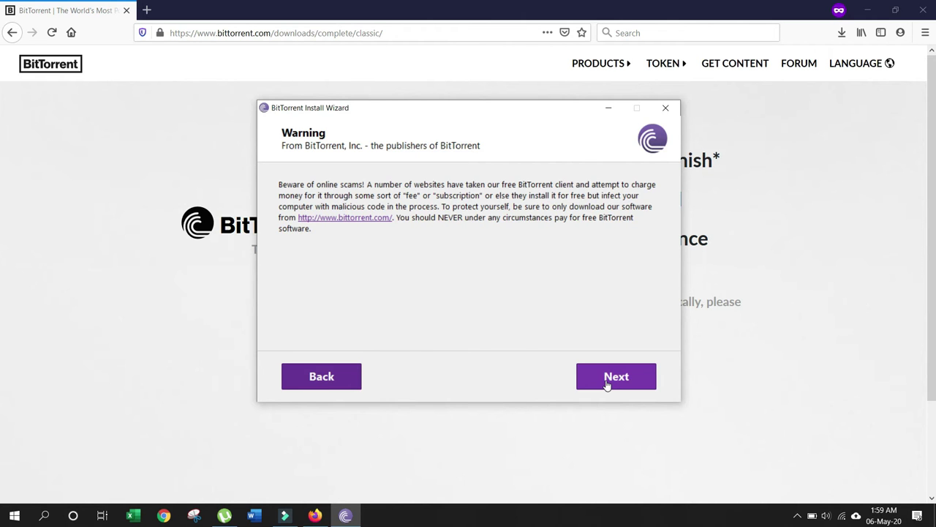
click(606, 385)
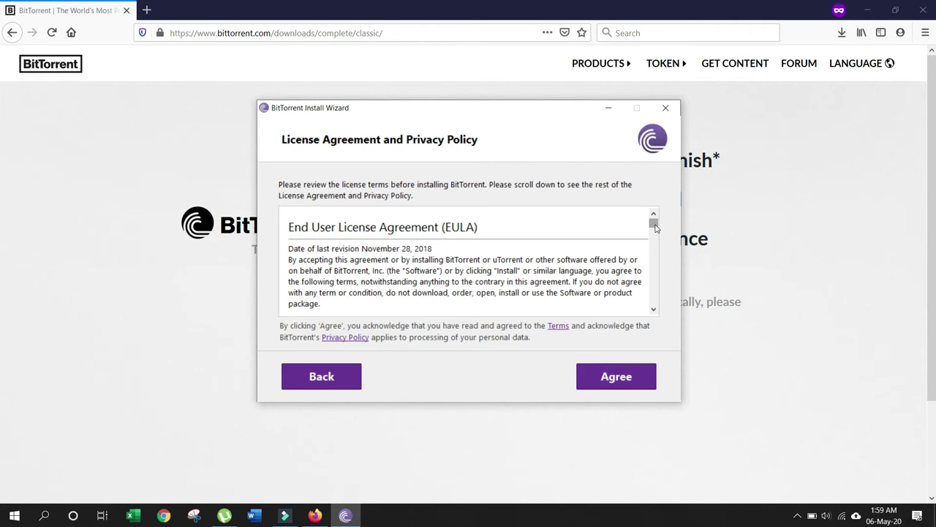
Step: Agree to the BitTorrent license terms and accept the optional Adaware Web Companion and Opera browser offers
drag(655, 230, 656, 301)
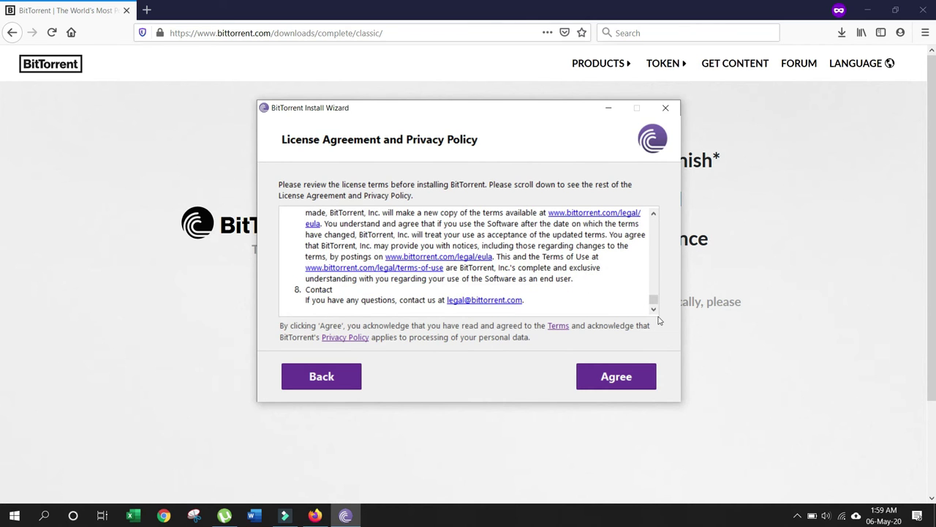
click(618, 378)
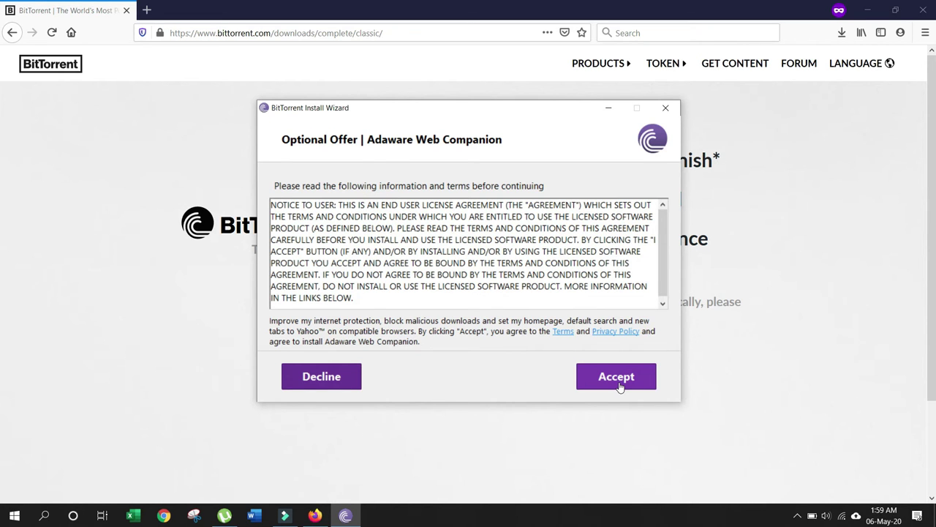
click(620, 387)
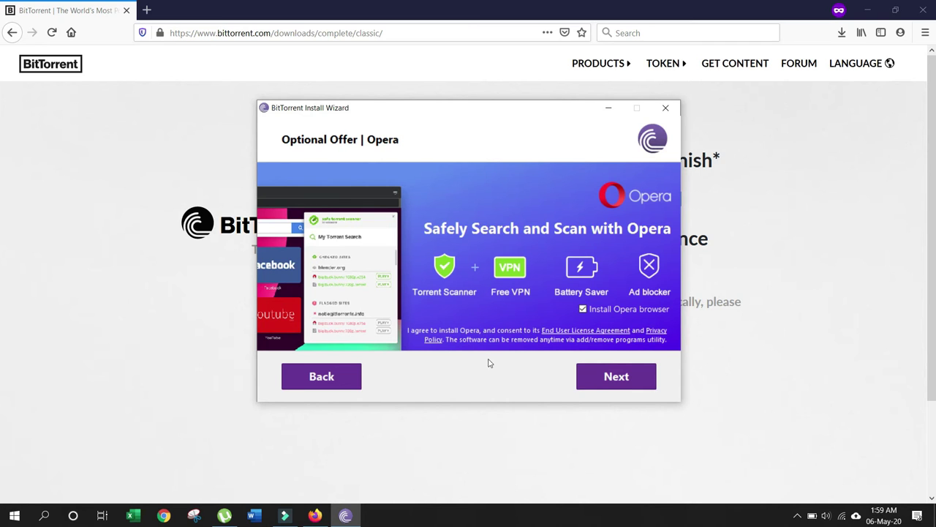
click(598, 383)
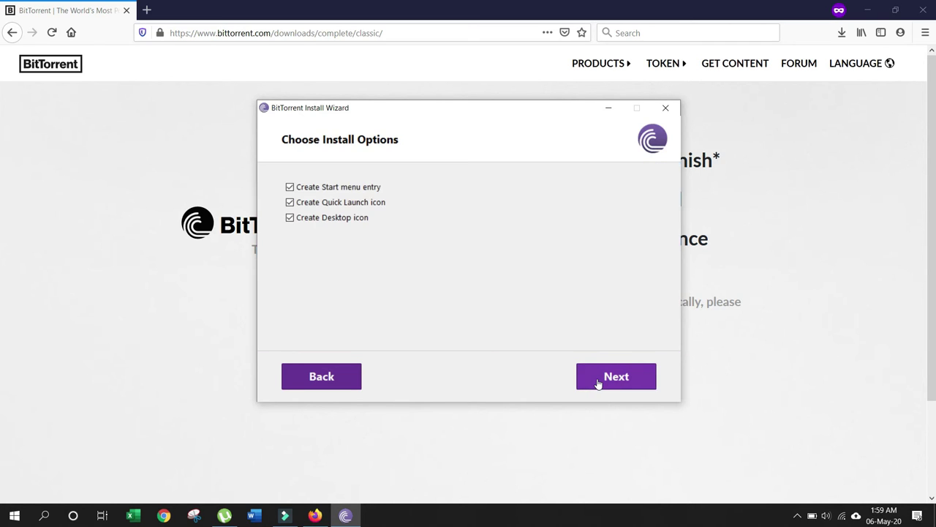
Step: Set BitTorrent to create only a desktop icon and not start with Windows, and complete the installation with Launch BitTorrent enabled
click(312, 203)
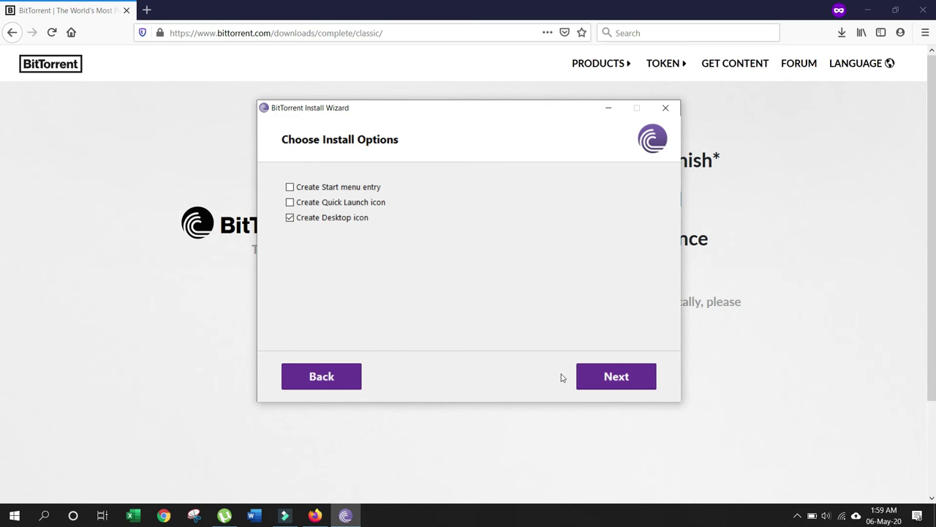
click(599, 378)
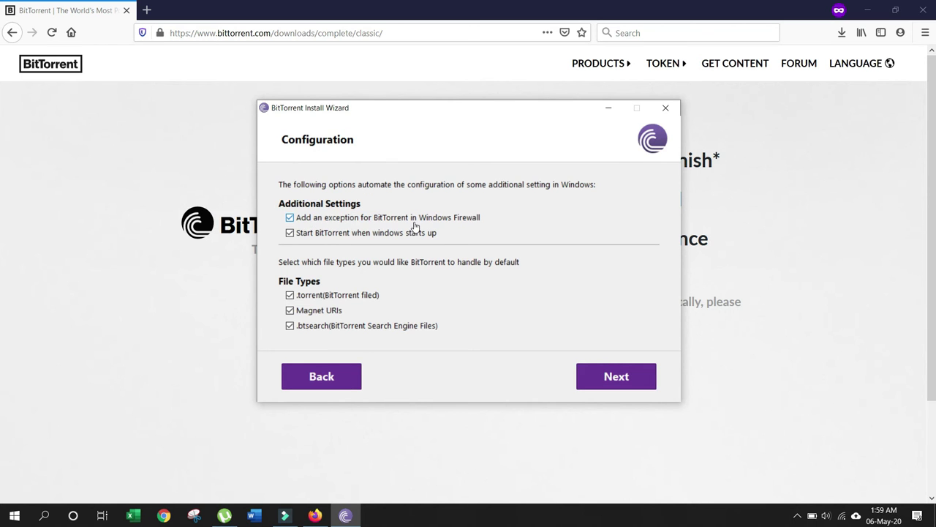
click(336, 233)
click(610, 378)
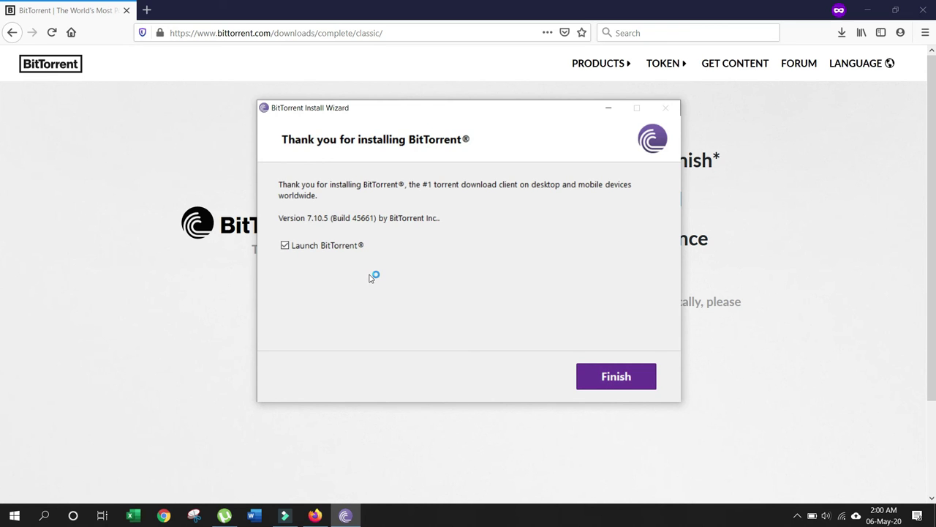
click(603, 377)
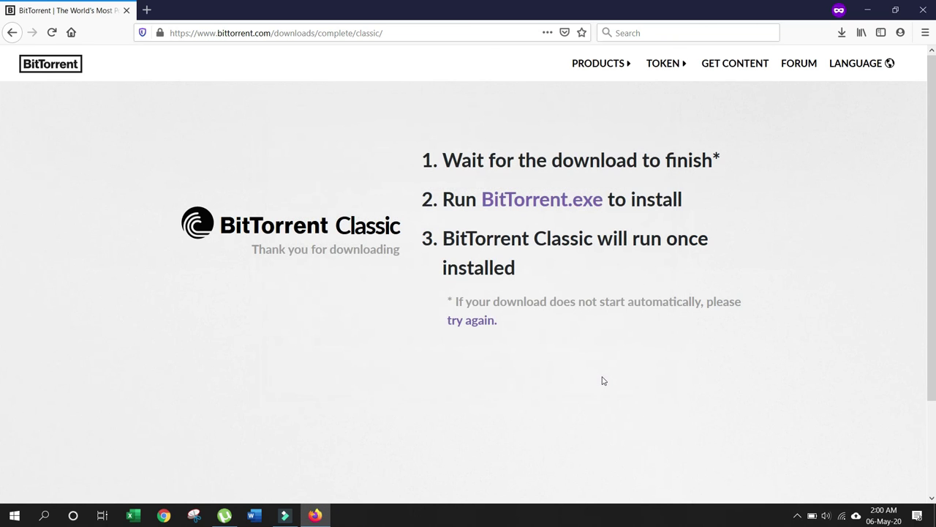
Step: Minimize the Firefox window, close the BitTorrent news page in Chrome, and move the BitTorrent window higher on the desktop
click(865, 10)
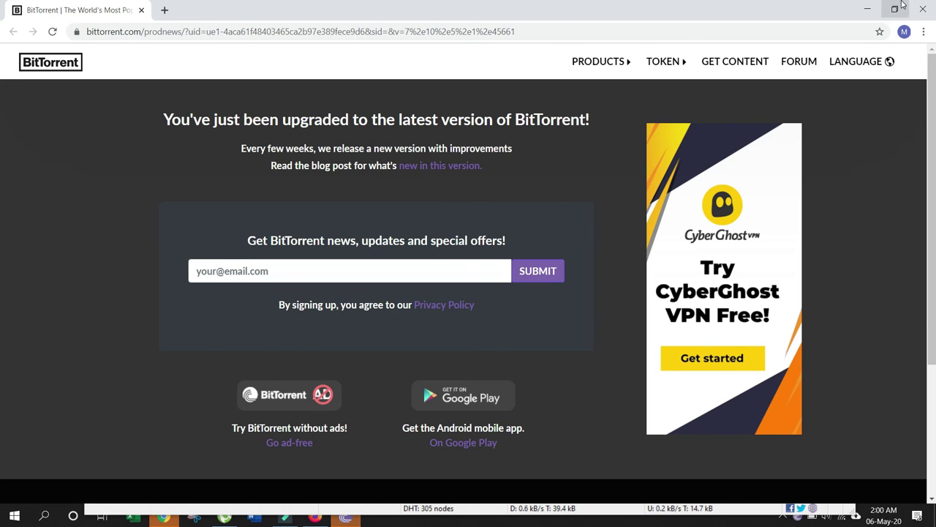
click(923, 9)
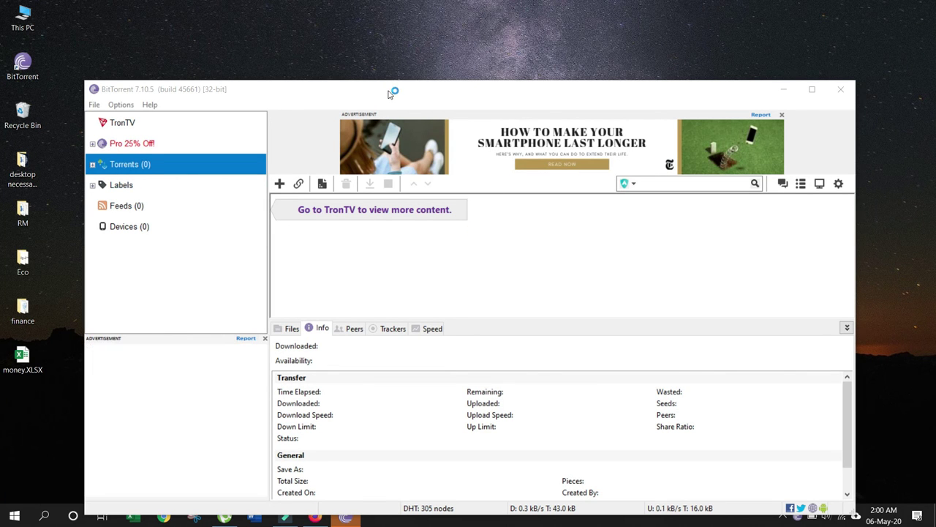
drag(386, 95, 387, 38)
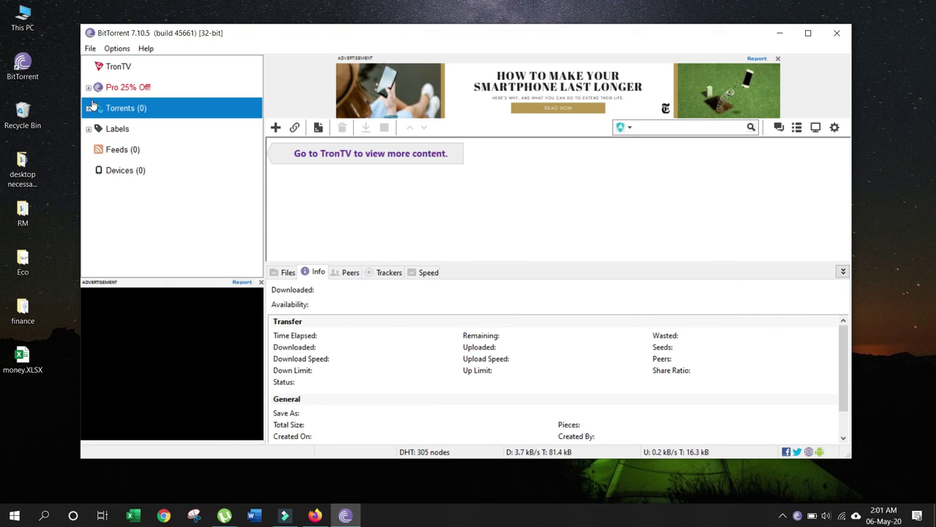
Step: View the categories under Torrents, collapse them again and close the BitTorrent window
click(88, 108)
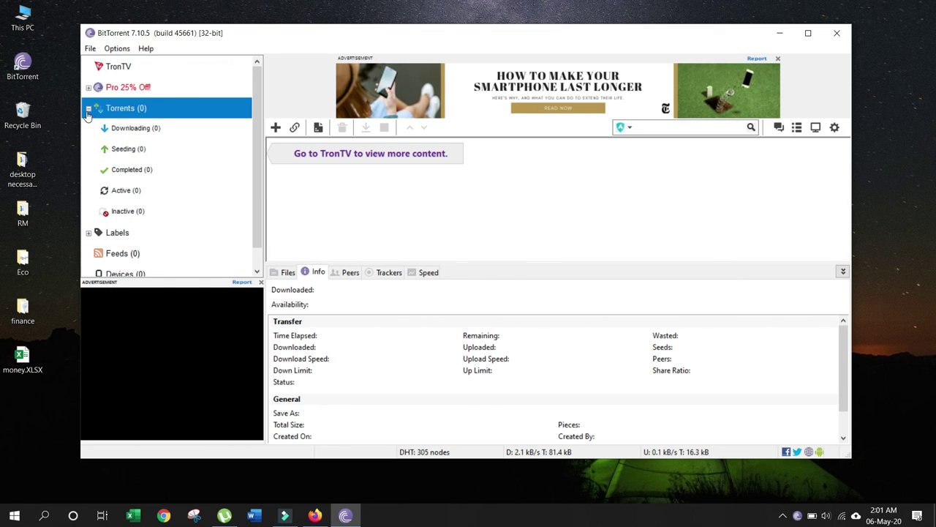
click(89, 108)
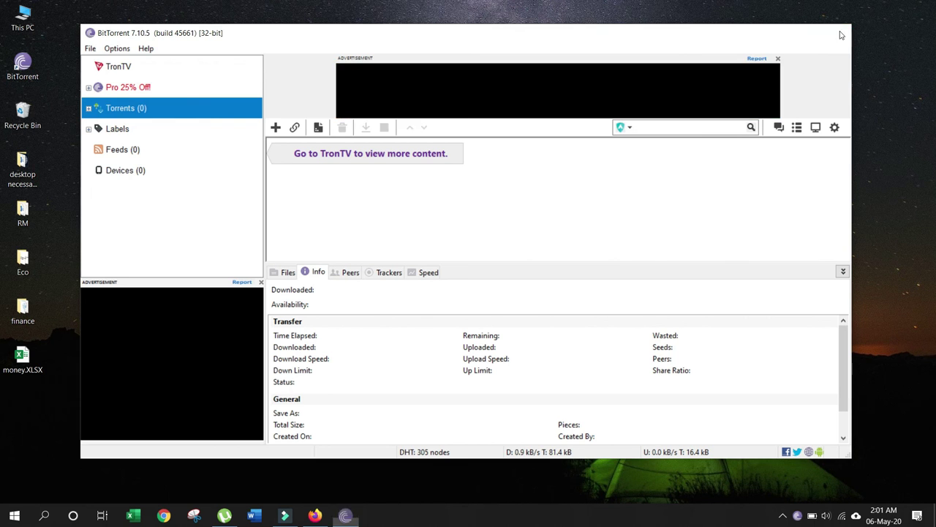
click(839, 33)
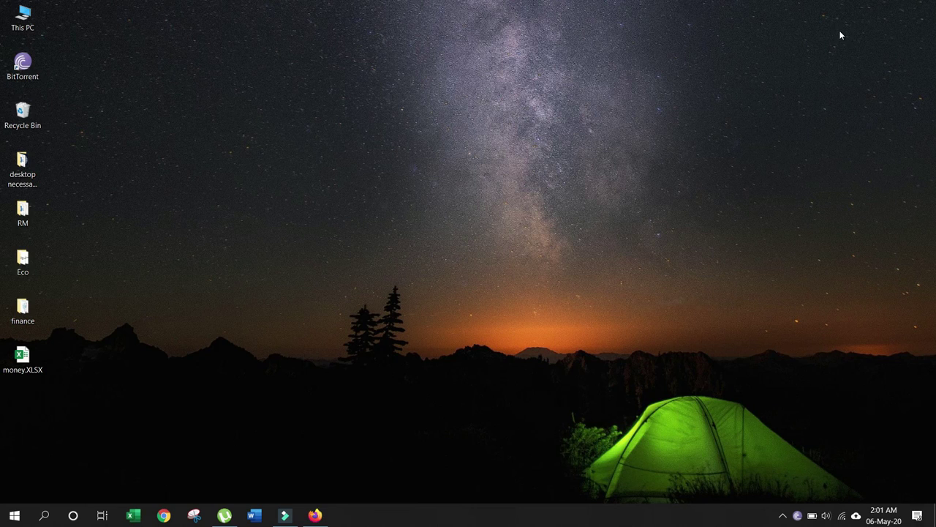